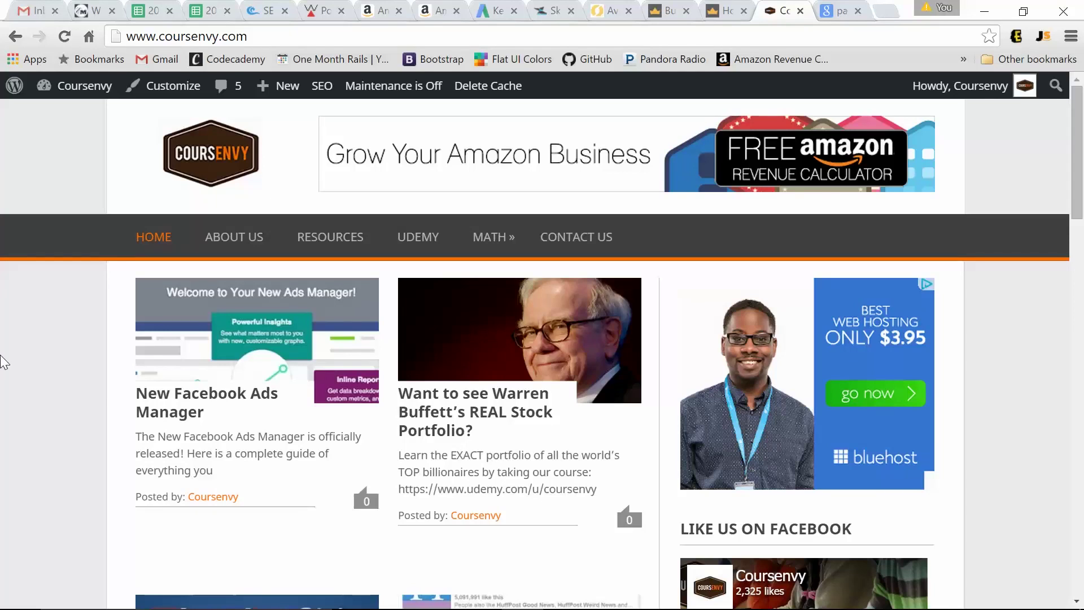
click(275, 37)
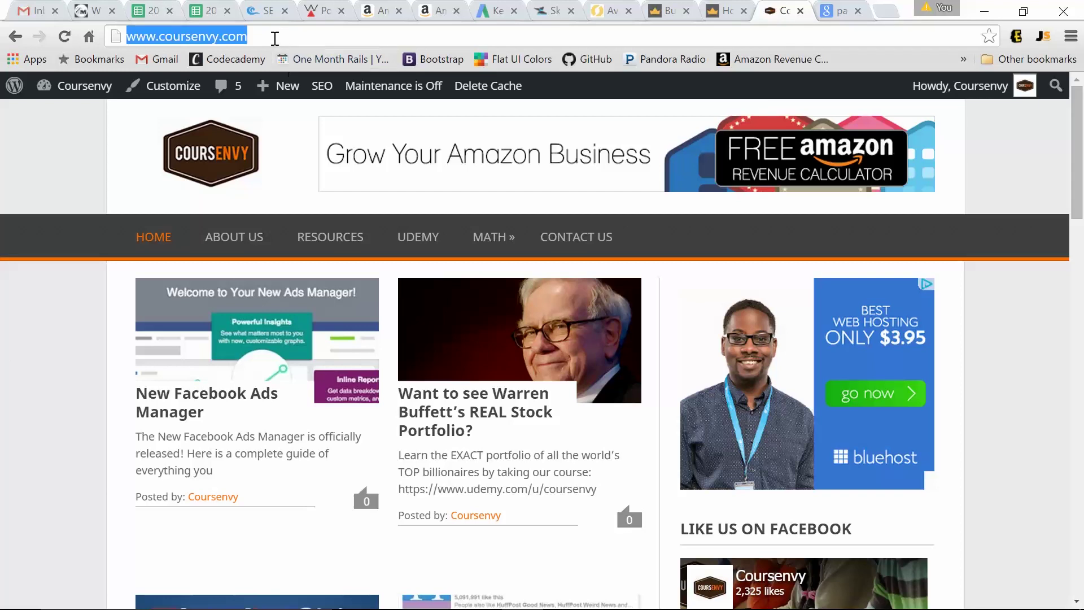
text(/bl)
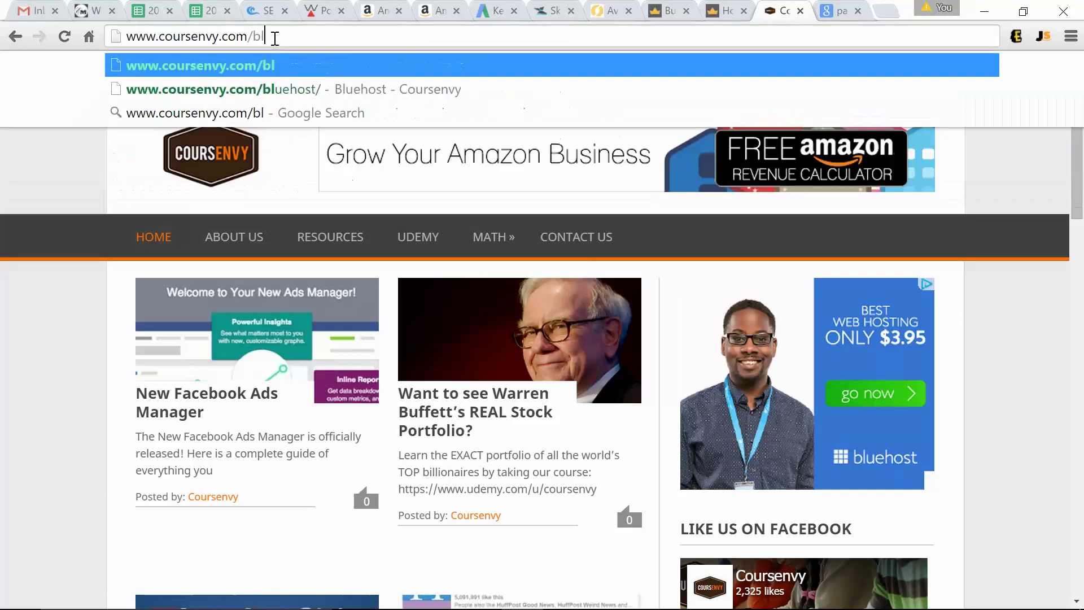
text(uehost)
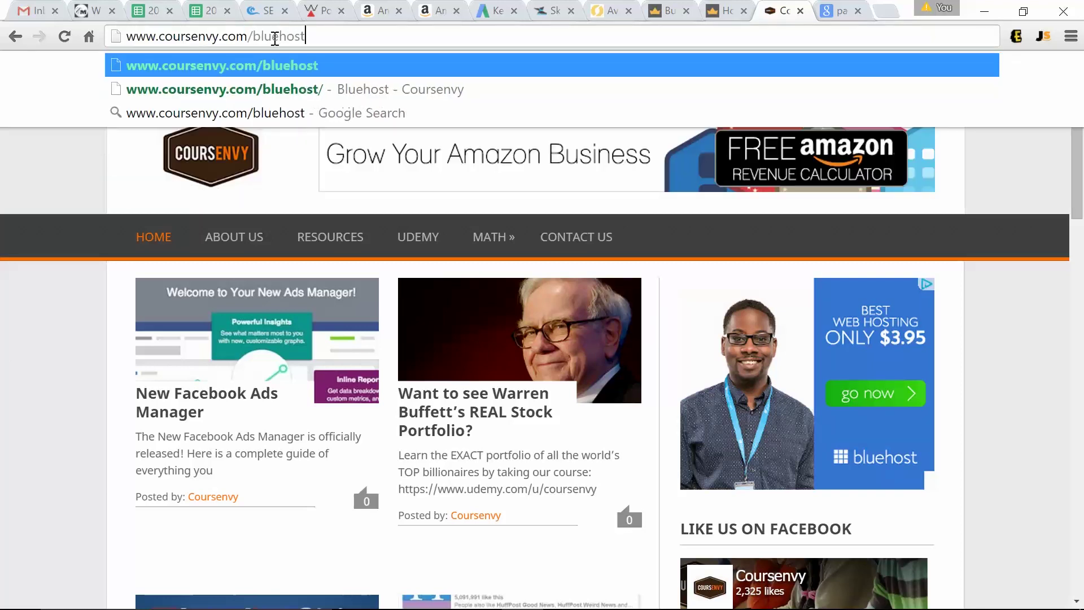
key(Return)
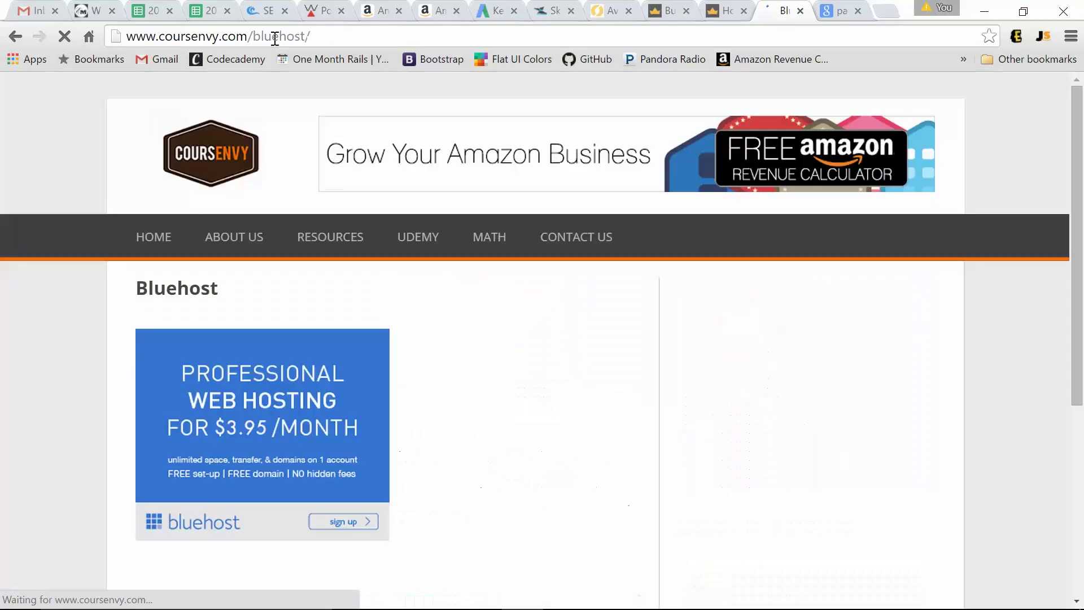
Step: Follow the Bluehost hosting offer, start signing up, and select the Plus plan
click(309, 465)
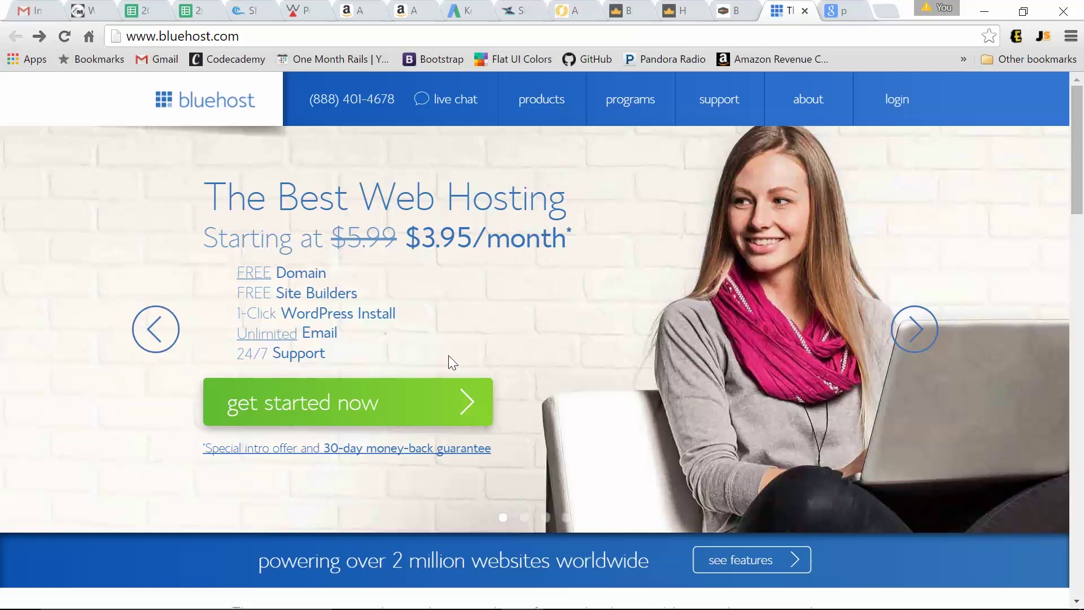
click(412, 397)
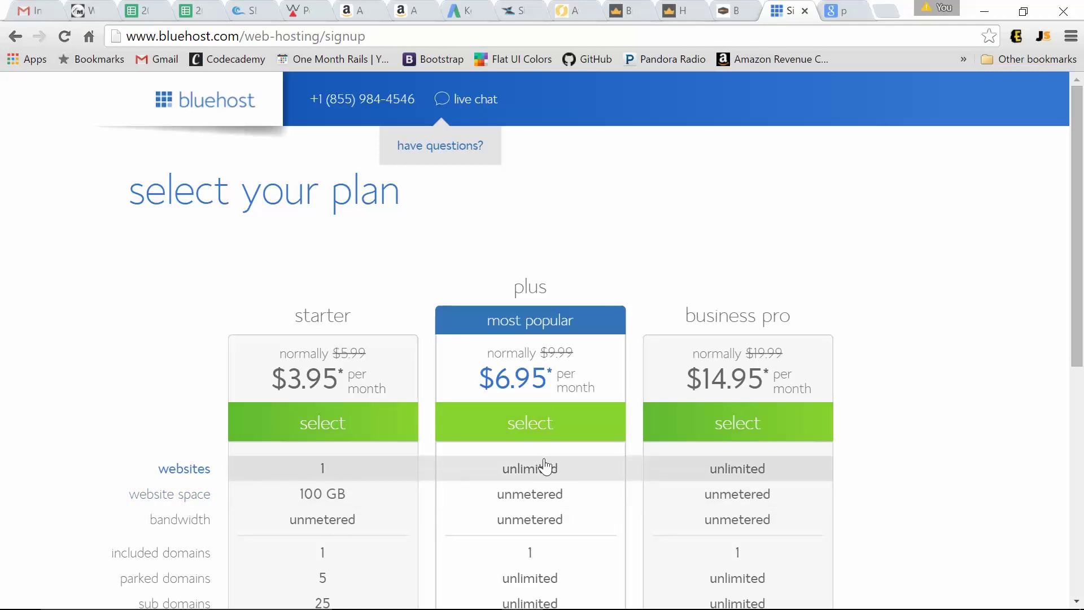
click(540, 428)
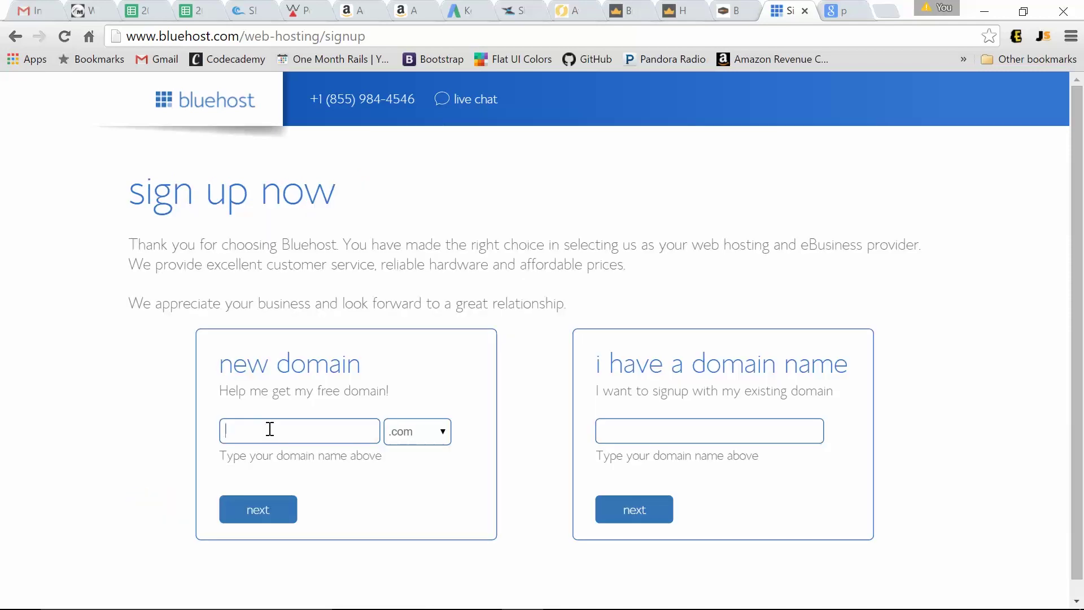
Step: Submit the new domain name to continue the Bluehost signup
click(272, 512)
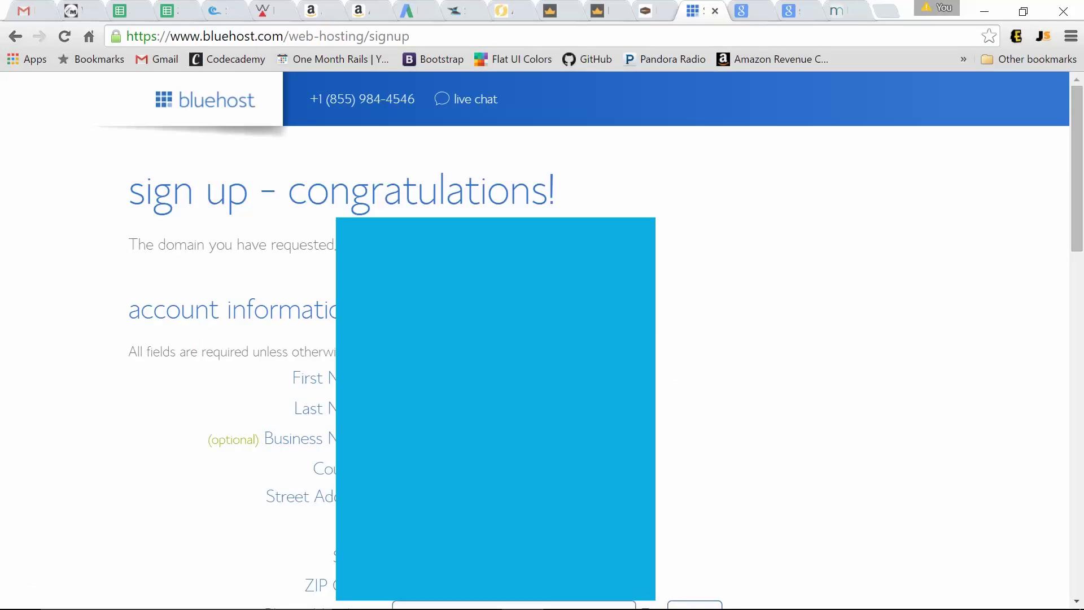
scroll(582, 233, down, 7)
Step: Pick the Plus 12 Month plan and untick Domain Privacy Protection and Site Backup Pro
click(581, 228)
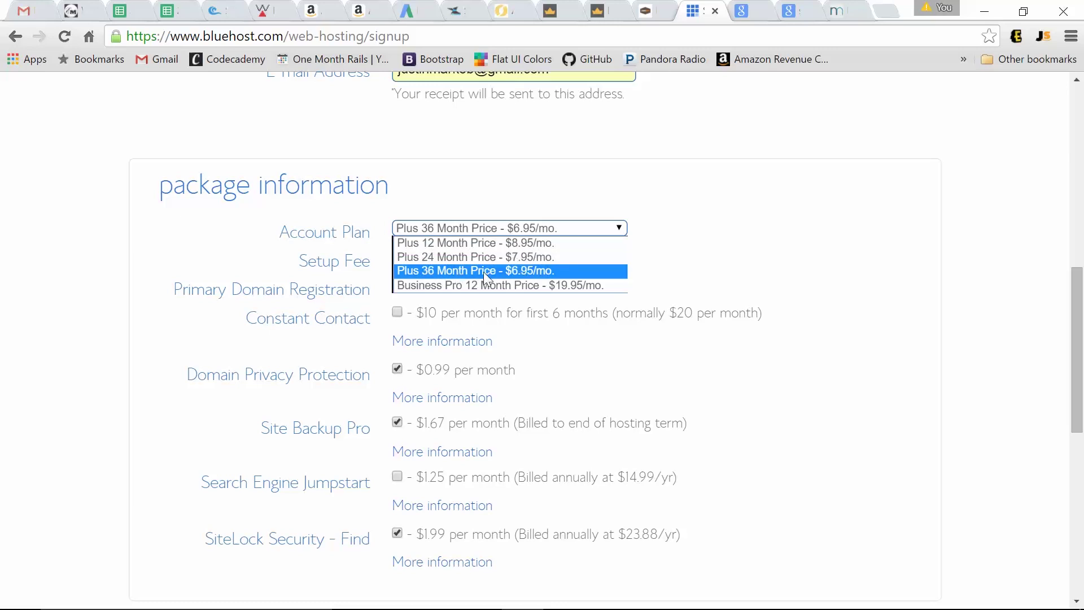
click(484, 244)
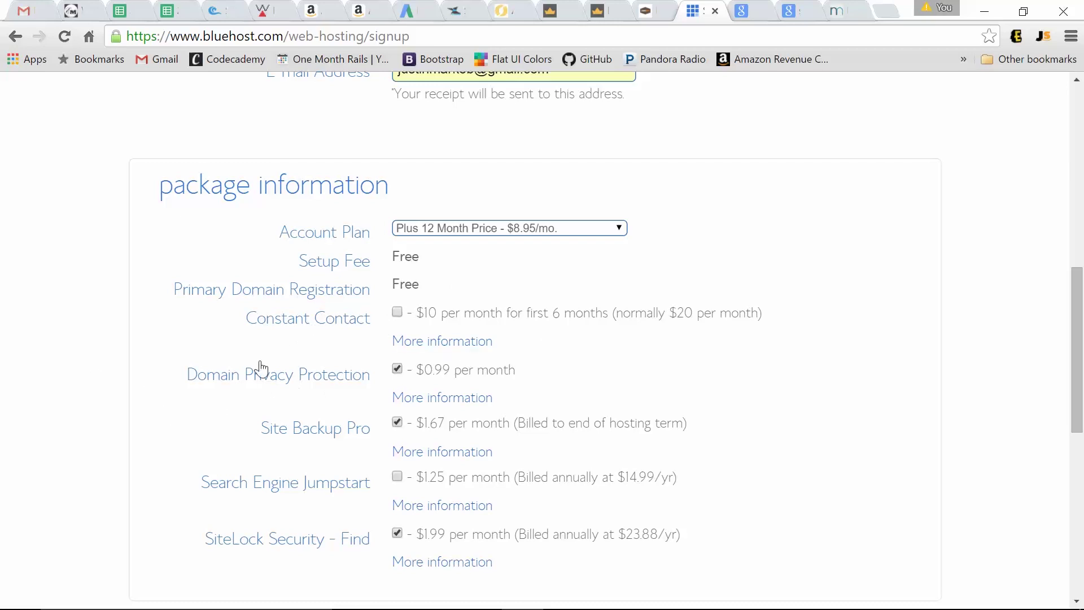
click(566, 367)
click(397, 422)
scroll(406, 250, down, 6)
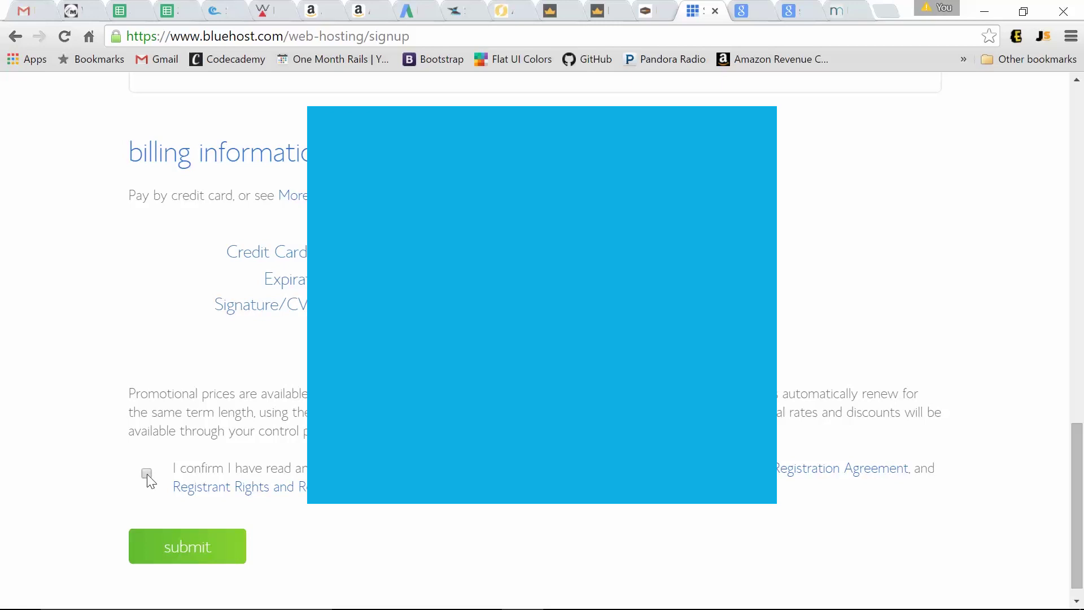
Step: Accept the terms, submit the hosting order, and decline the Business Boost Bundle
click(147, 474)
click(201, 554)
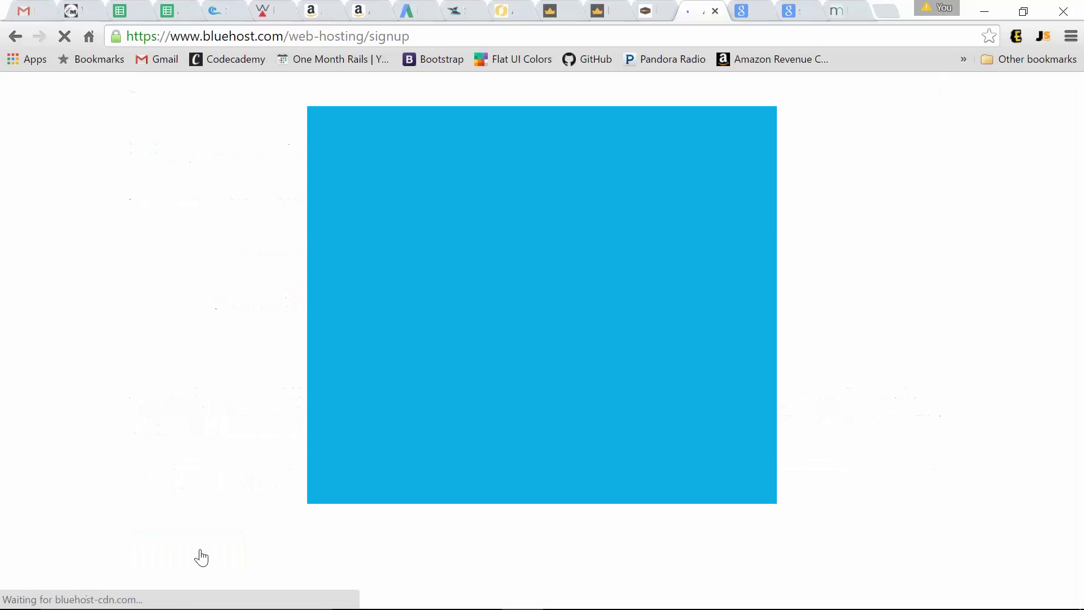
scroll(65, 280, down, 2)
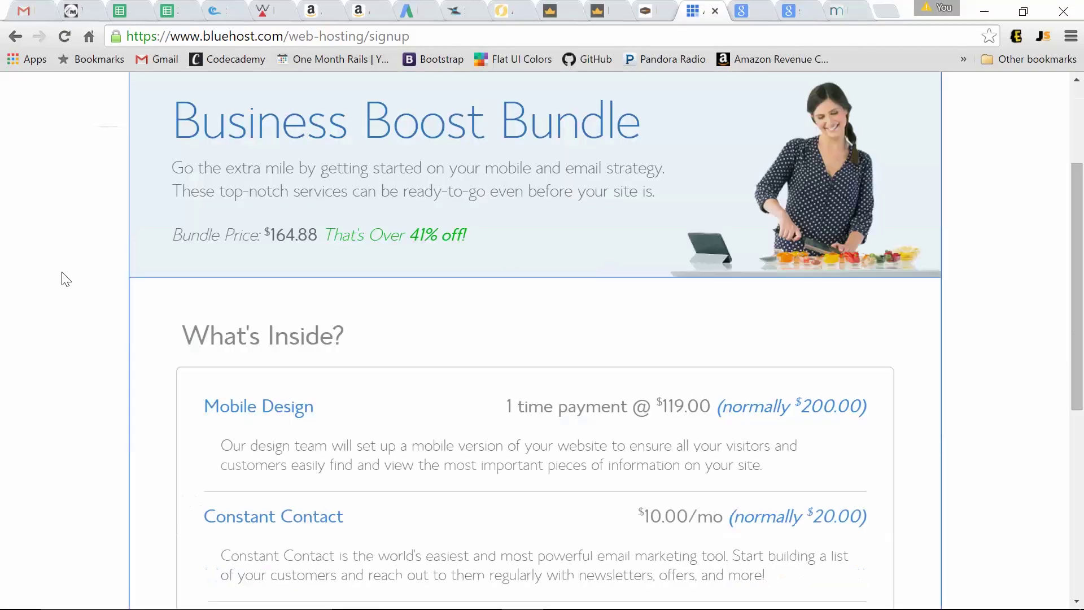
scroll(65, 280, down, 2)
scroll(65, 280, down, 2)
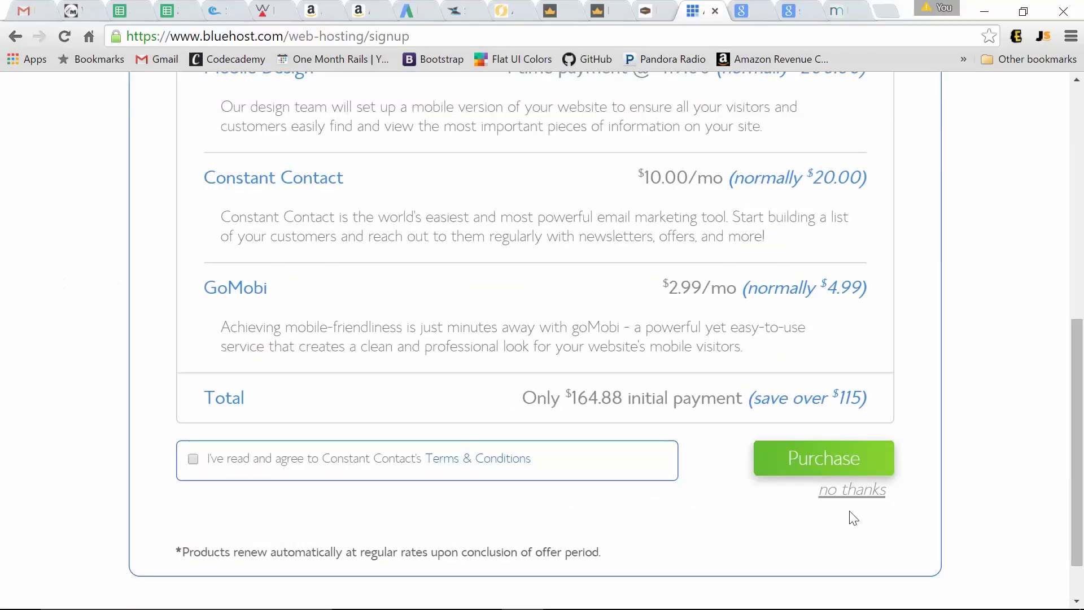
click(194, 459)
click(862, 500)
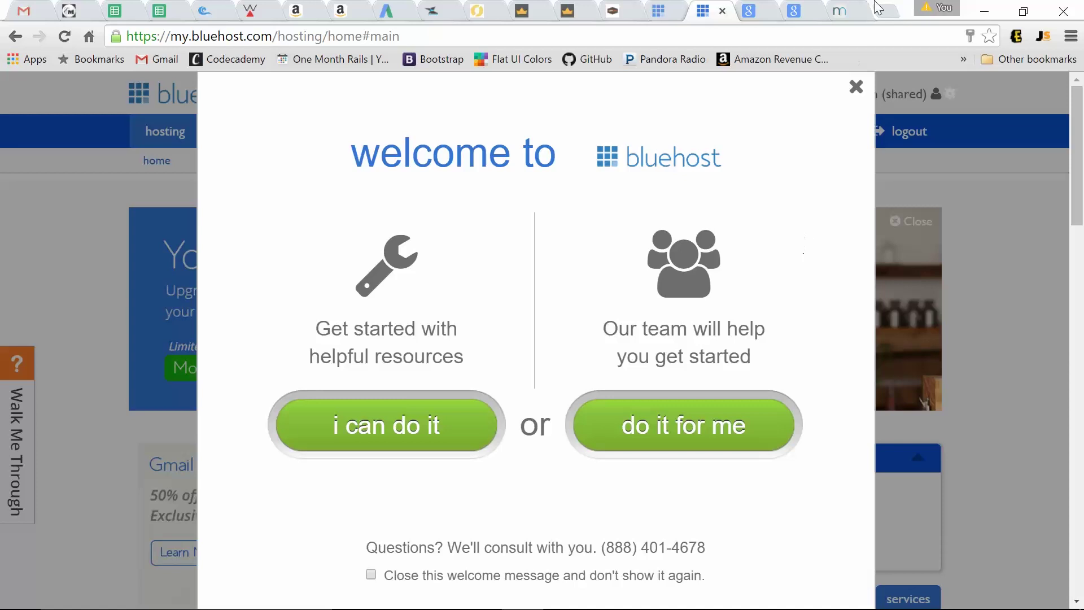
Step: Dismiss the welcome message and go to MOJO Marketplace's one-click WordPress install page
click(856, 87)
scroll(999, 183, down, 7)
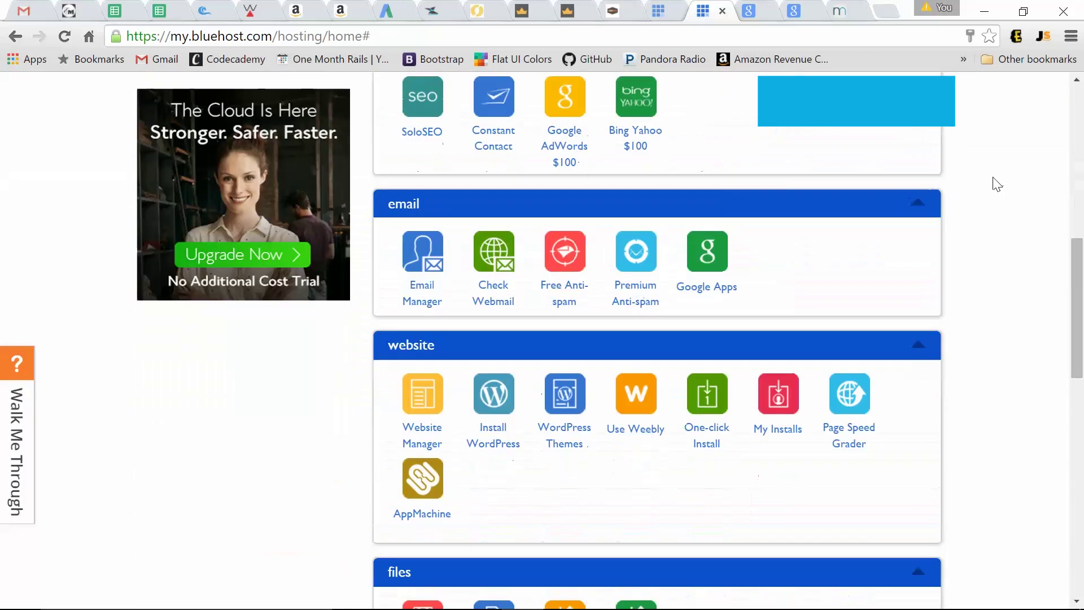
click(704, 446)
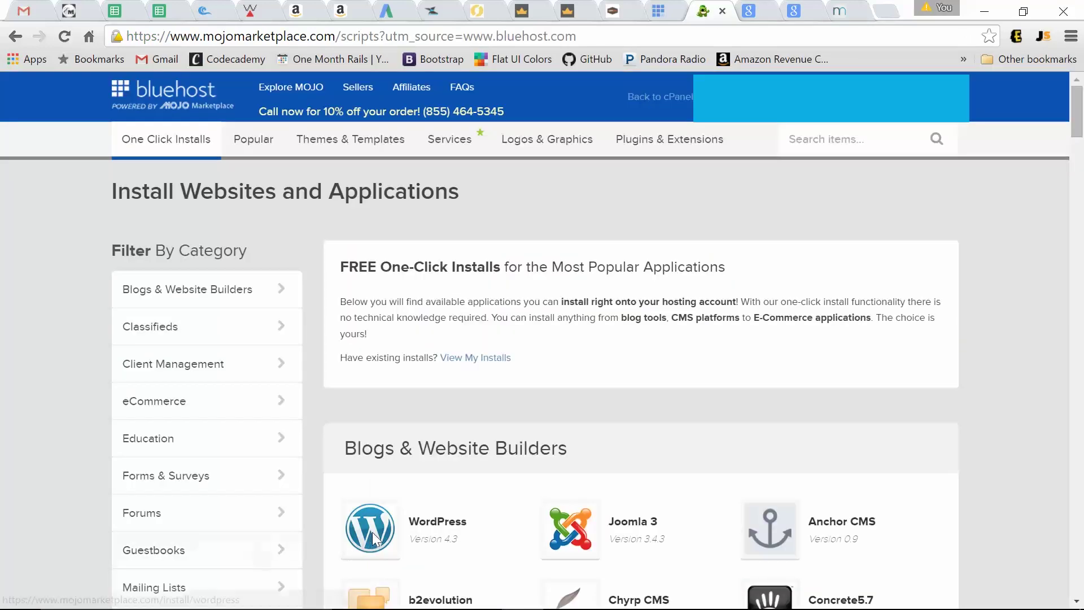
click(372, 532)
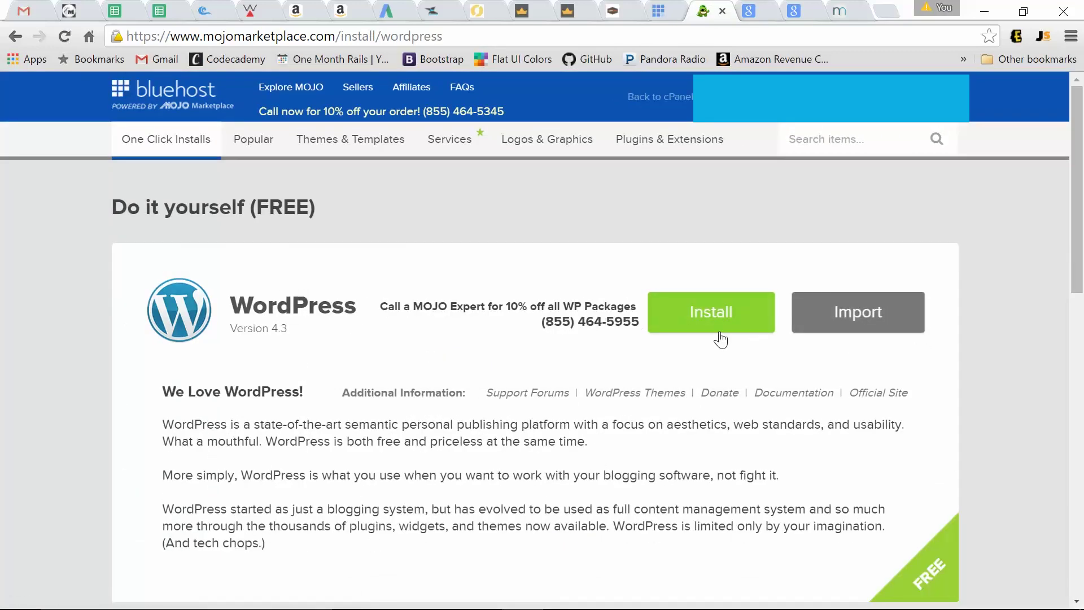
Step: Start the free WordPress install, check the domain, and show advanced options
click(722, 318)
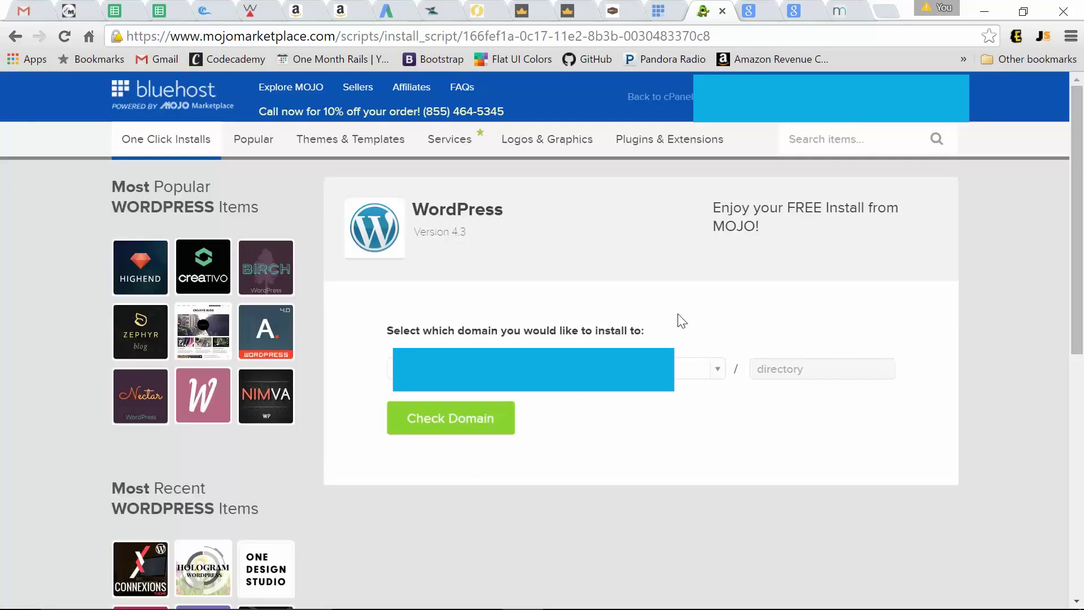
click(471, 421)
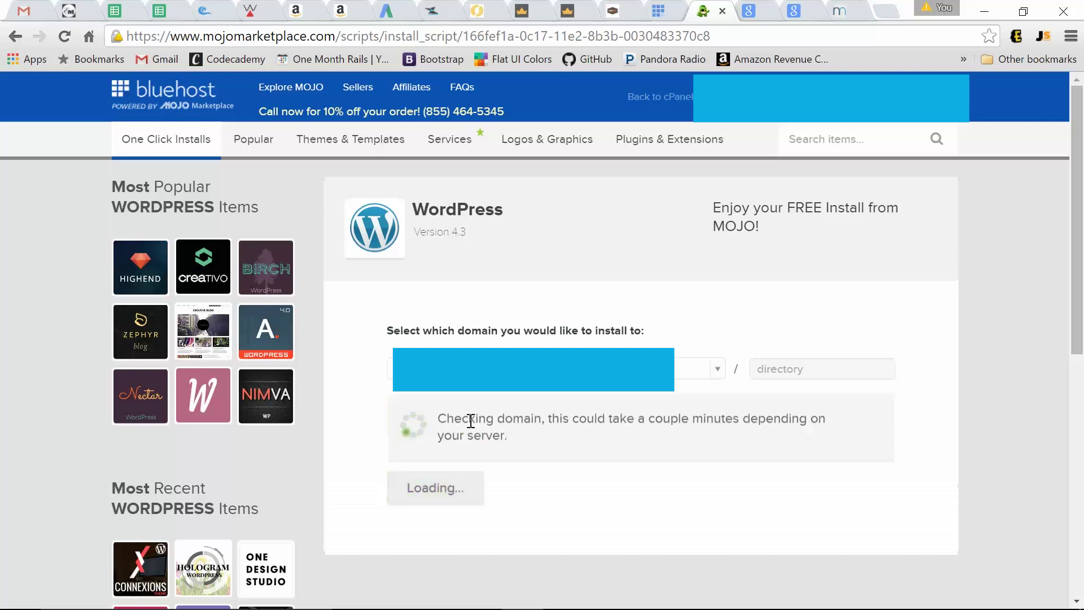
click(395, 366)
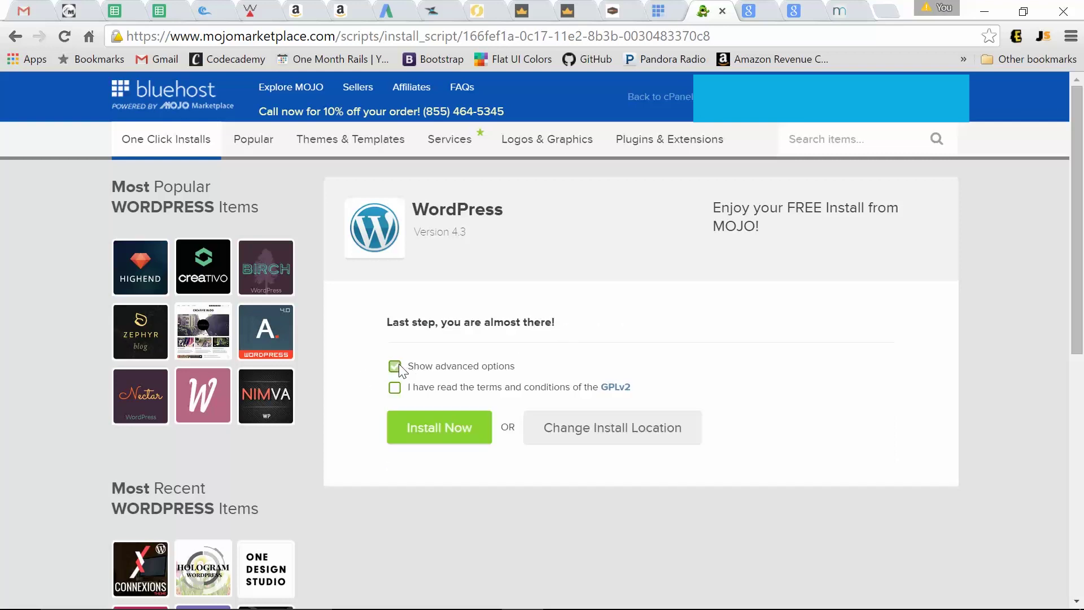
scroll(407, 369, down, 1)
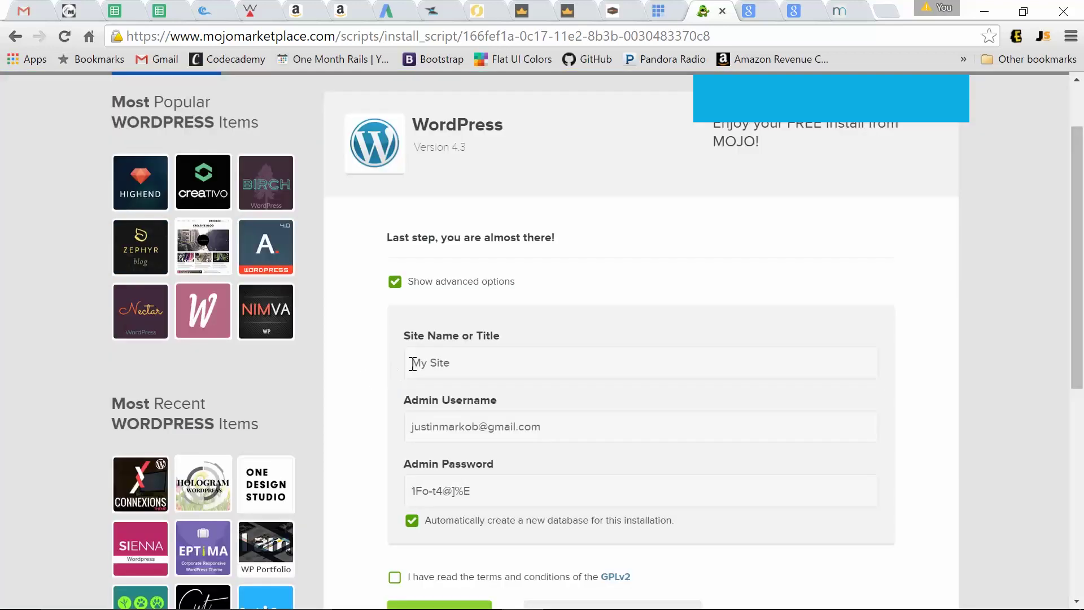
Step: Enter the site title, set admin username to admin, accept GPLv2 terms, and install
click(497, 365)
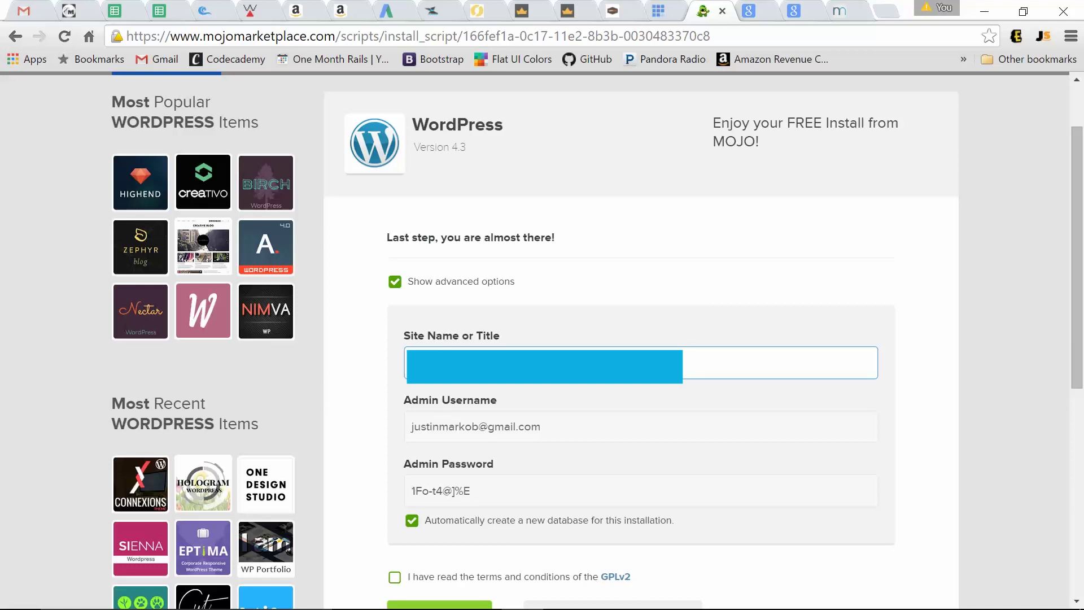
click(560, 403)
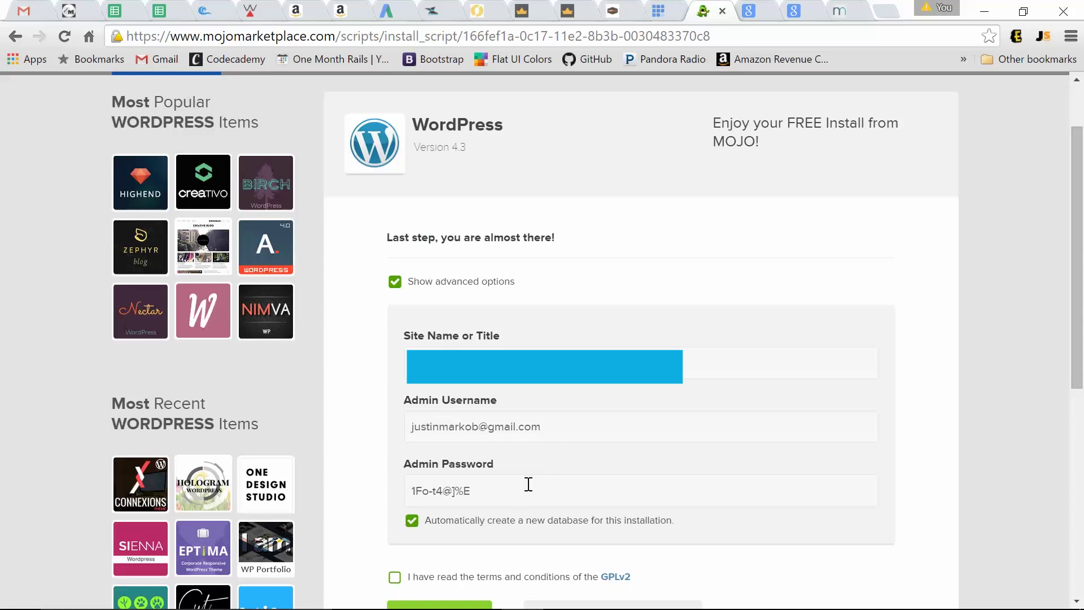
triple_click(600, 426)
text(admin)
key(Tab)
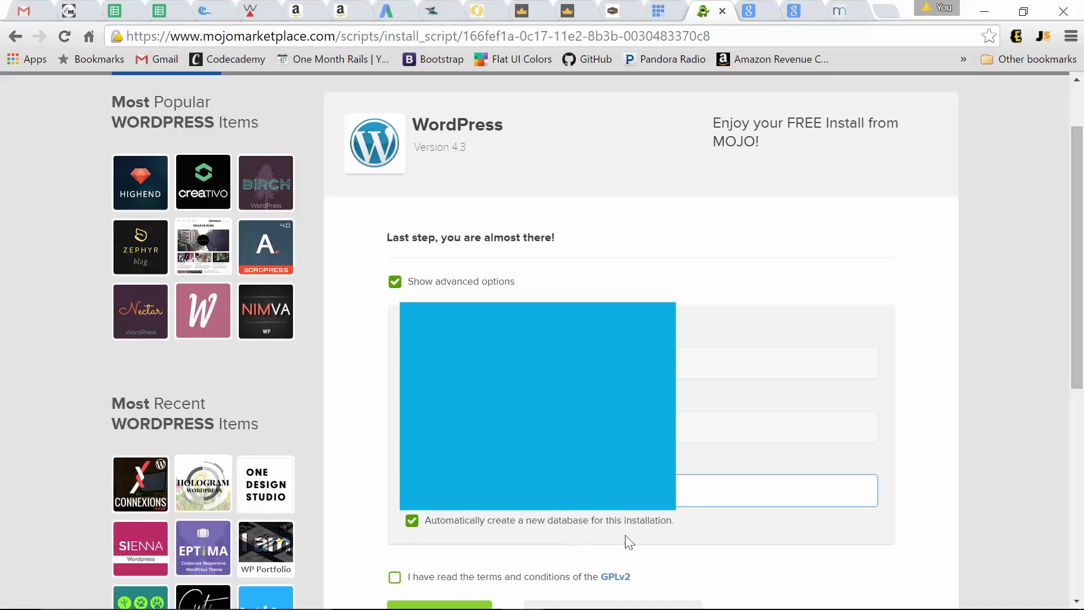
scroll(393, 322, down, 3)
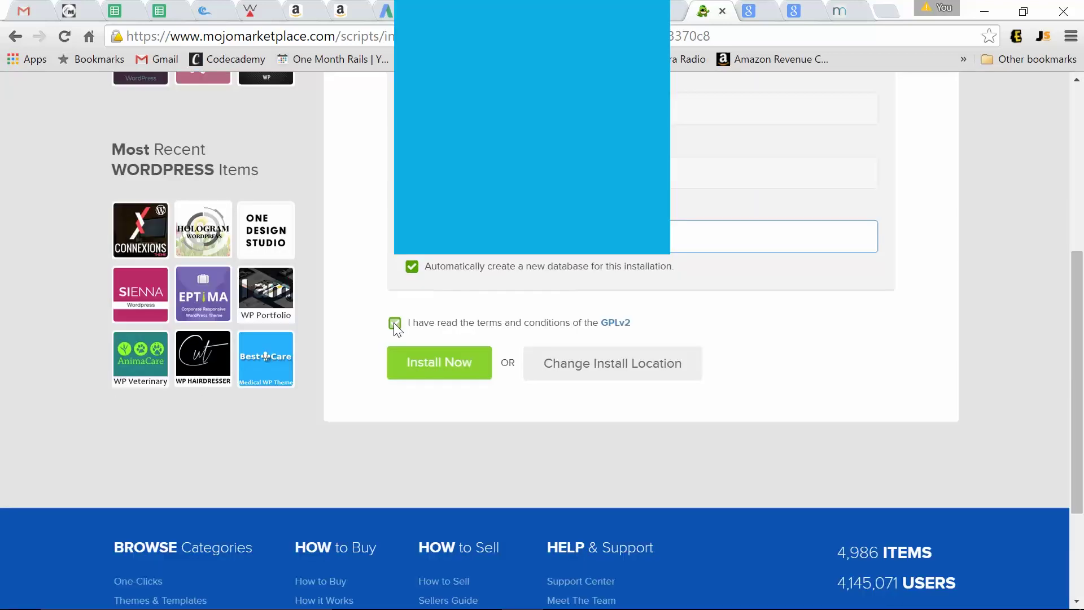
click(393, 323)
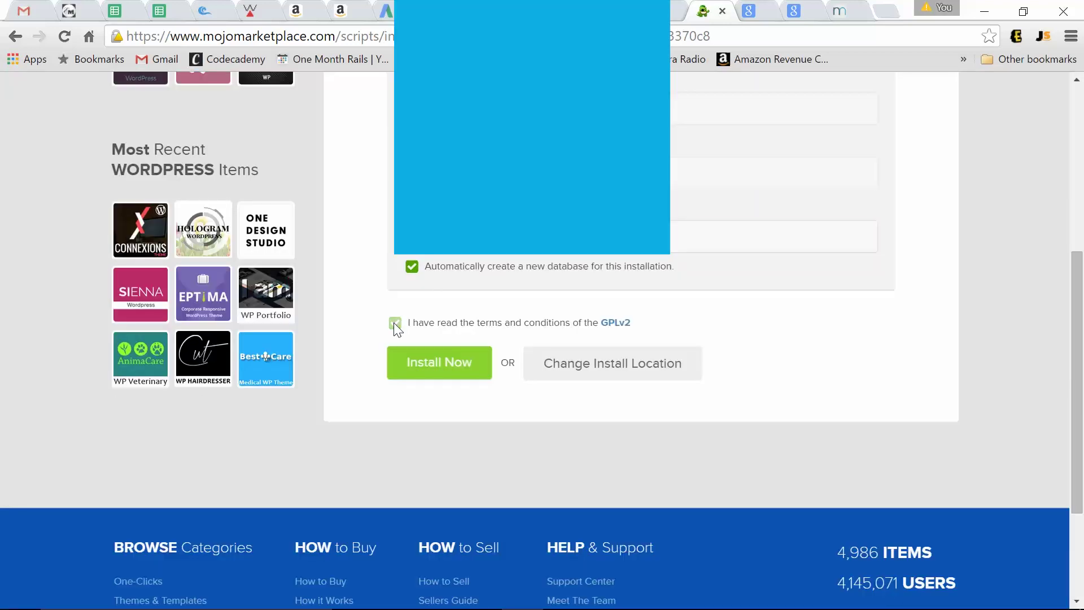
click(444, 366)
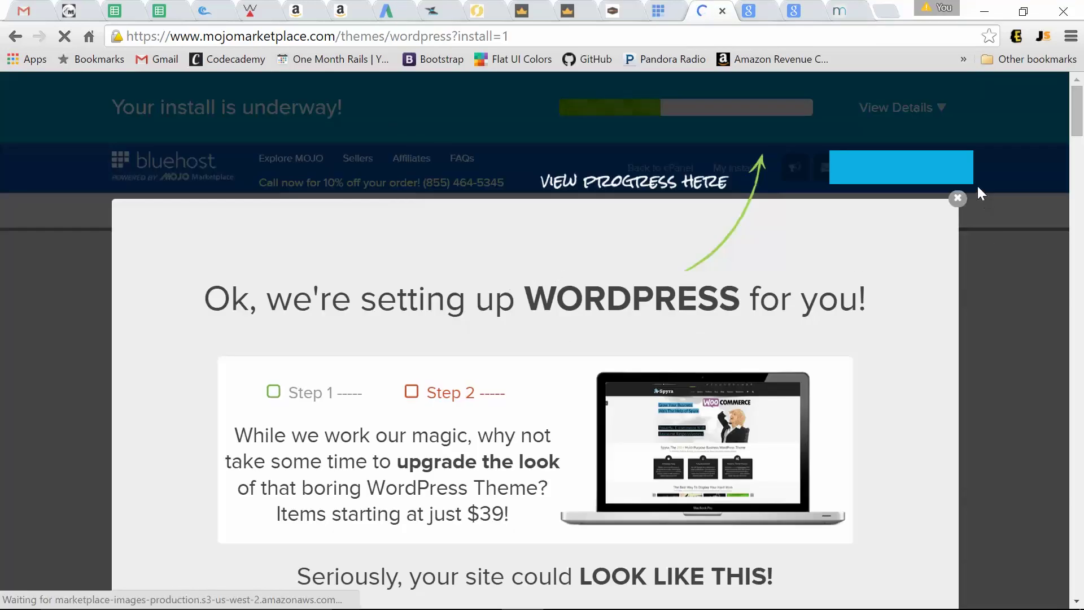
Step: Close the theme upsell, view the install credentials, and go to My Installs
click(956, 198)
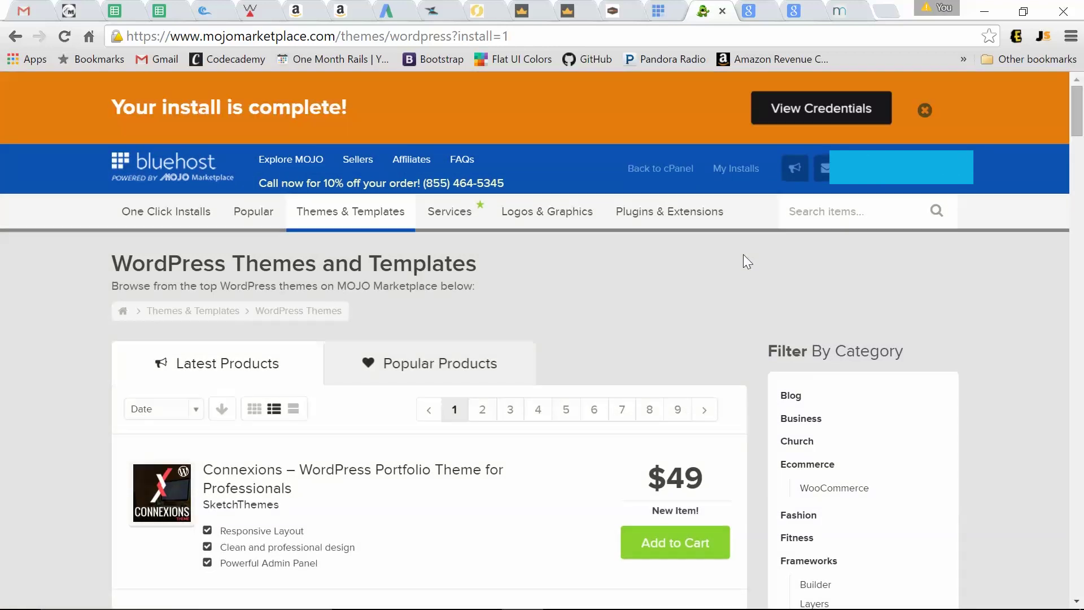
click(829, 112)
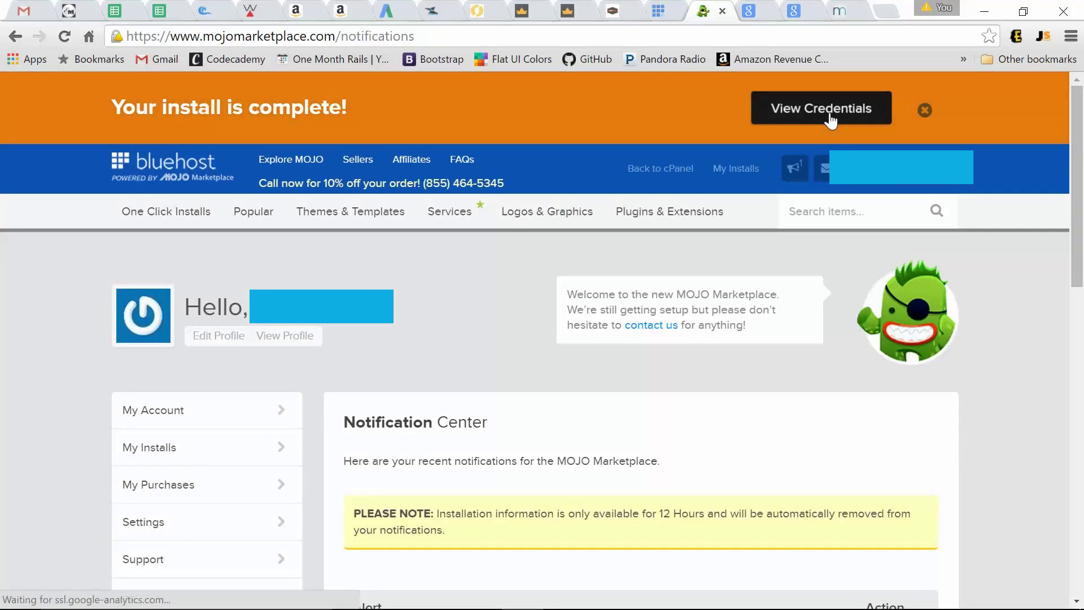
click(231, 456)
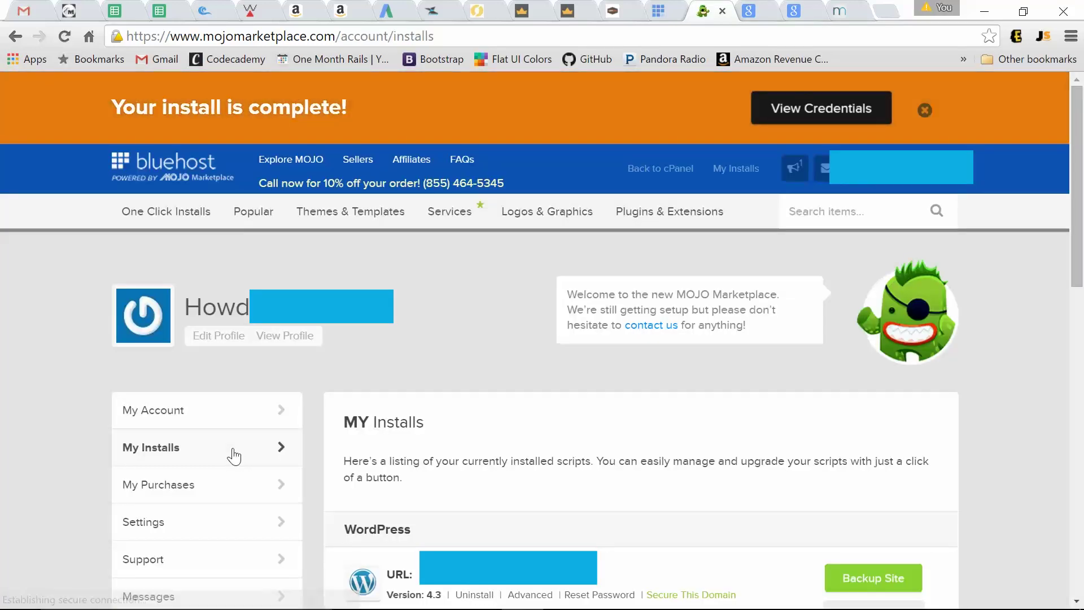
scroll(487, 197, down, 2)
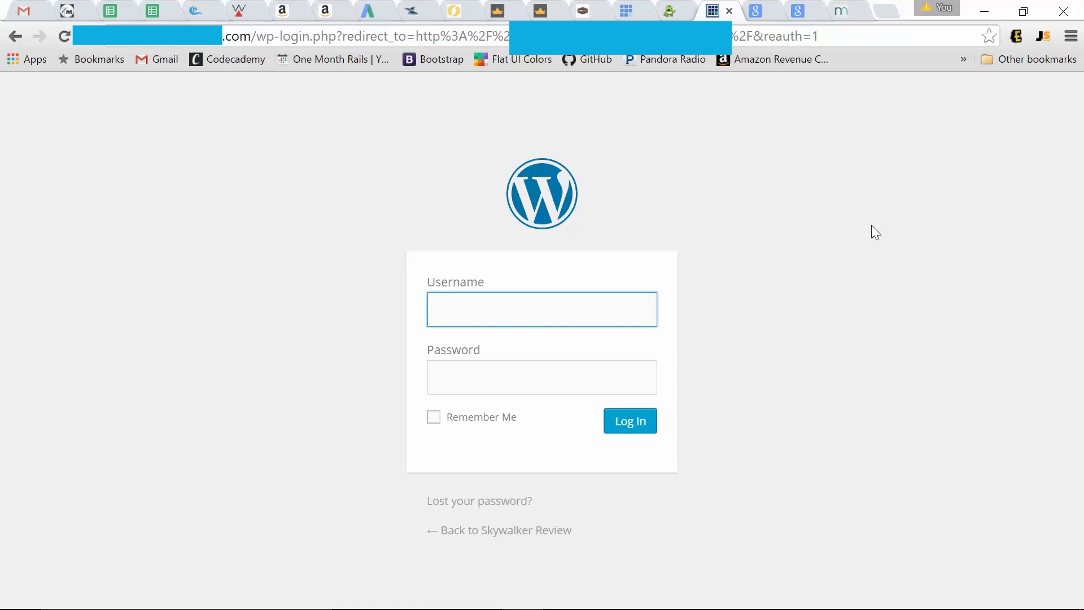
text(admin)
Step: Log in to WordPress as admin and dismiss Chrome's save-password prompt
click(479, 419)
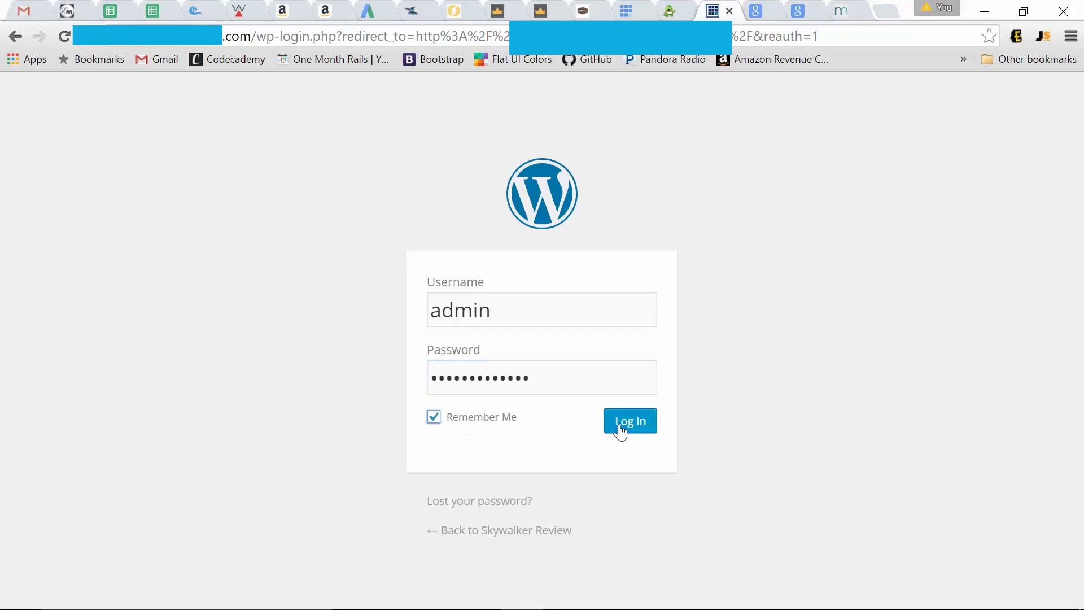
click(622, 429)
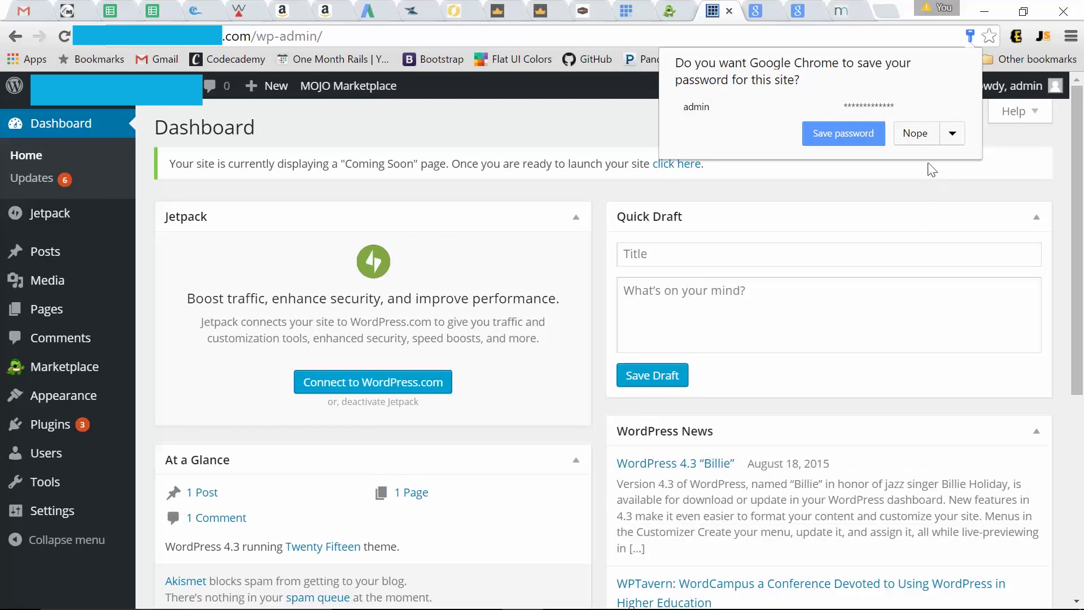
click(865, 136)
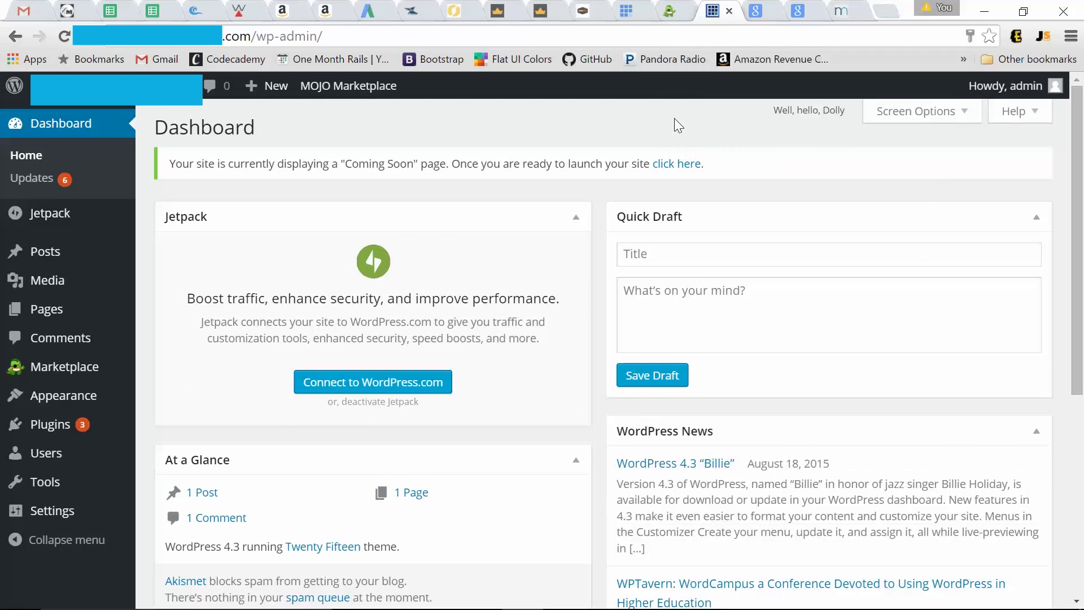